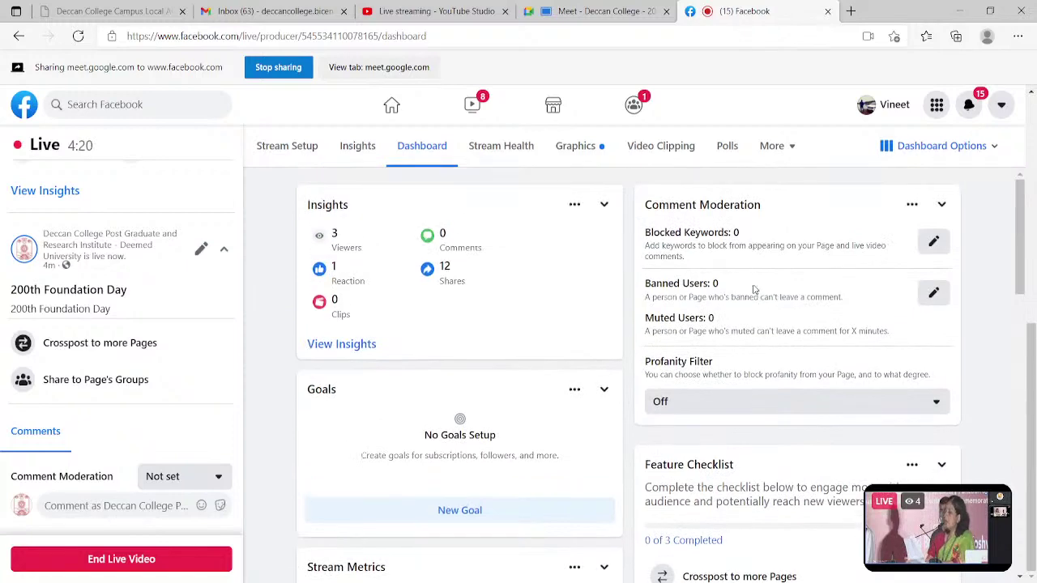
Review the stream metrics and polls on the live dashboard and check the presentation in the Google Meet call
{"action": "scroll", "coordinate": [753, 289], "scroll_direction": "down", "scroll_amount": 8}
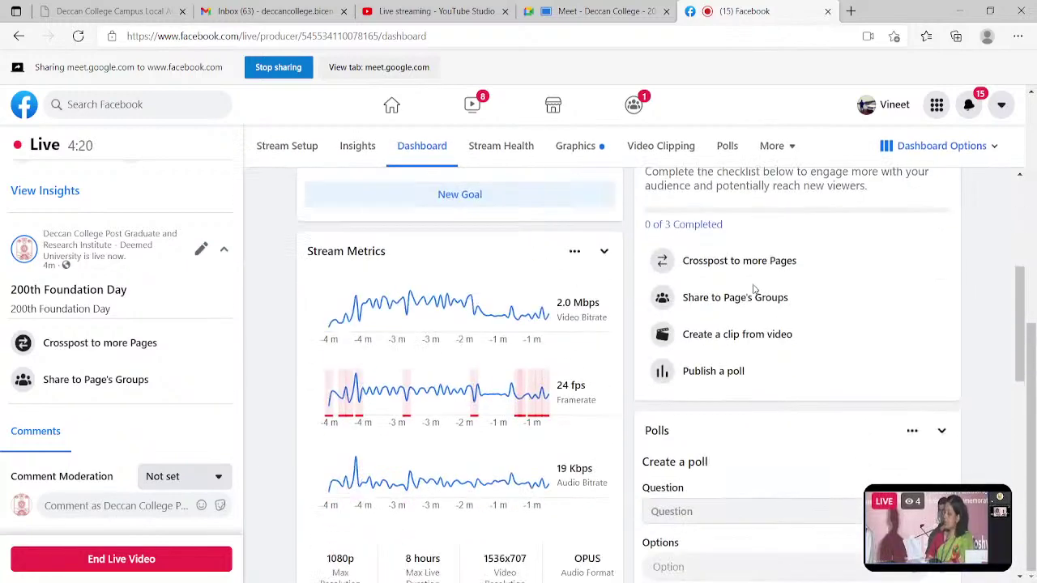
{"action": "scroll", "coordinate": [753, 285], "scroll_direction": "up", "scroll_amount": 2}
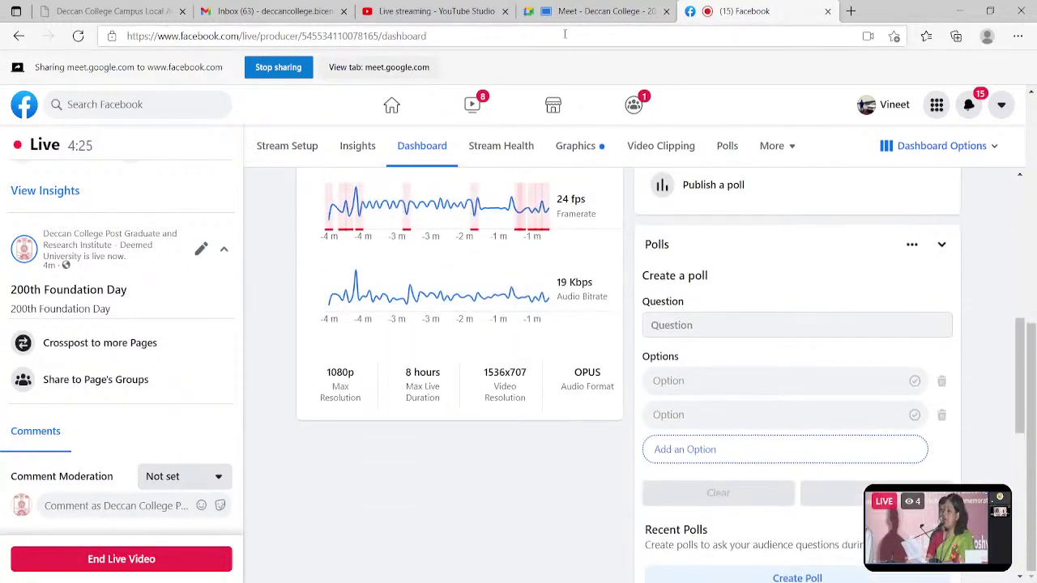
{"action": "left_click", "coordinate": [574, 11]}
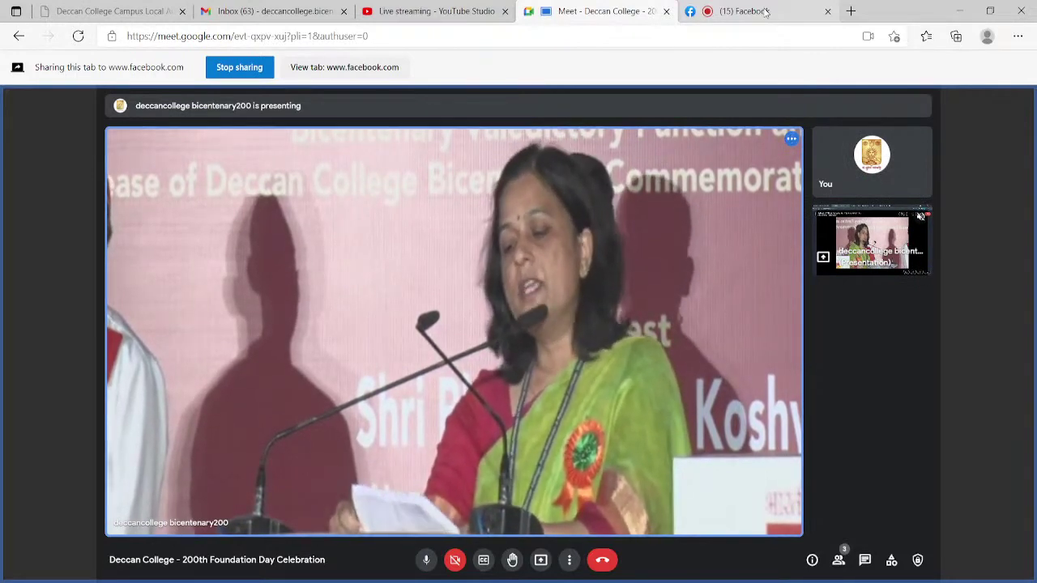
{"action": "left_click", "coordinate": [765, 13]}
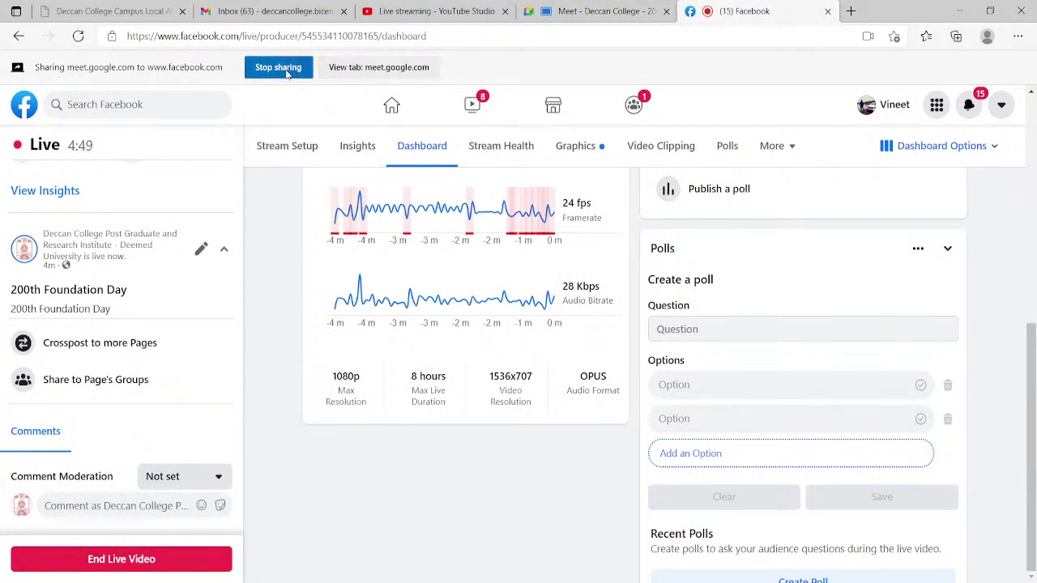
Examine the comment moderation options available for the live video
{"action": "left_click", "coordinate": [219, 483]}
{"action": "left_click", "coordinate": [219, 483]}
{"action": "left_click", "coordinate": [218, 484]}
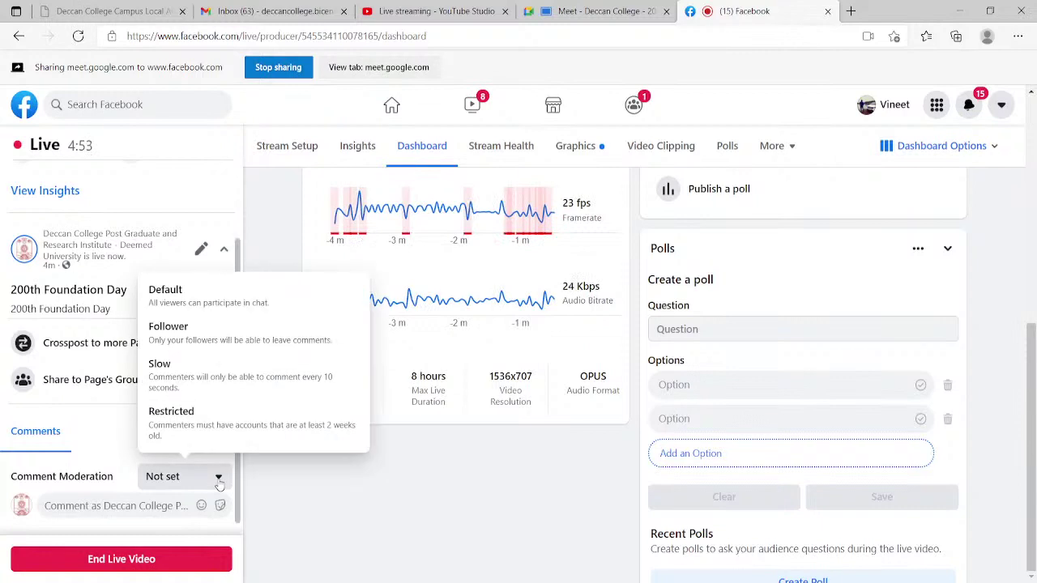
{"action": "left_click", "coordinate": [219, 484]}
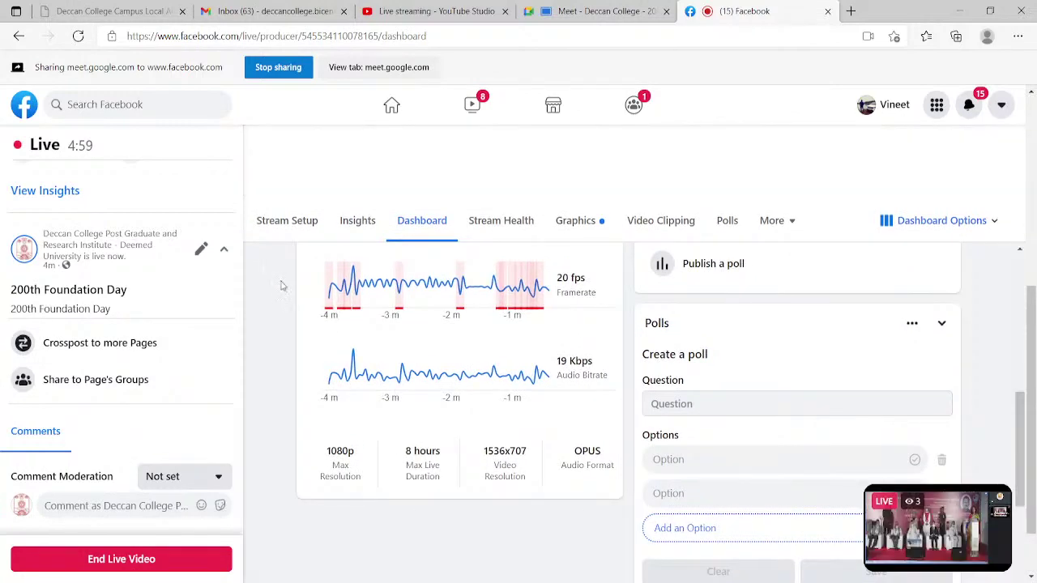
Review the live video's stream setup and stop sharing the Meet tab to Facebook
{"action": "scroll", "coordinate": [281, 285], "scroll_direction": "up", "scroll_amount": 5}
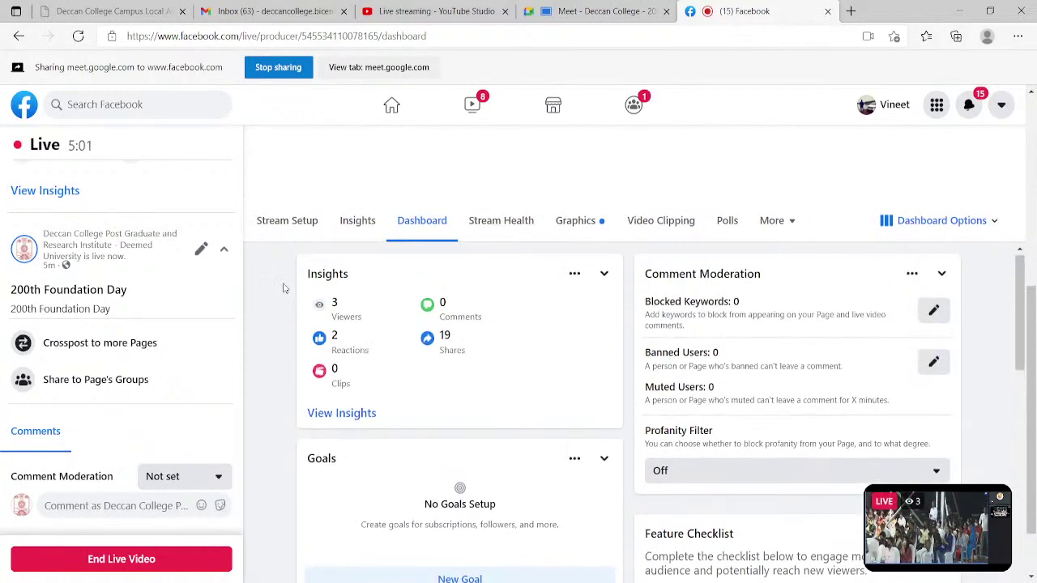
{"action": "left_click", "coordinate": [273, 232]}
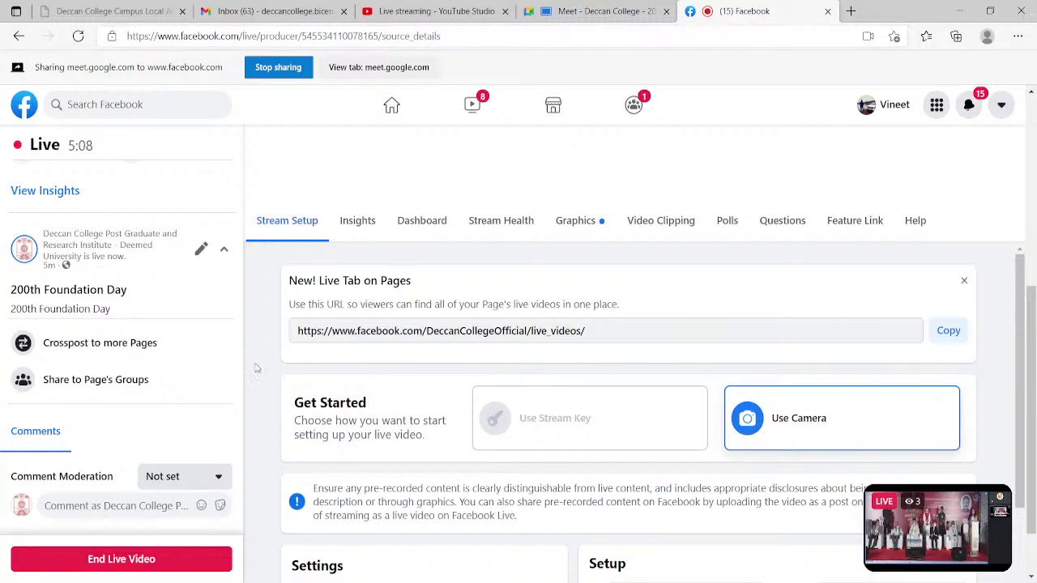
{"action": "scroll", "coordinate": [644, 456], "scroll_direction": "down", "scroll_amount": 3}
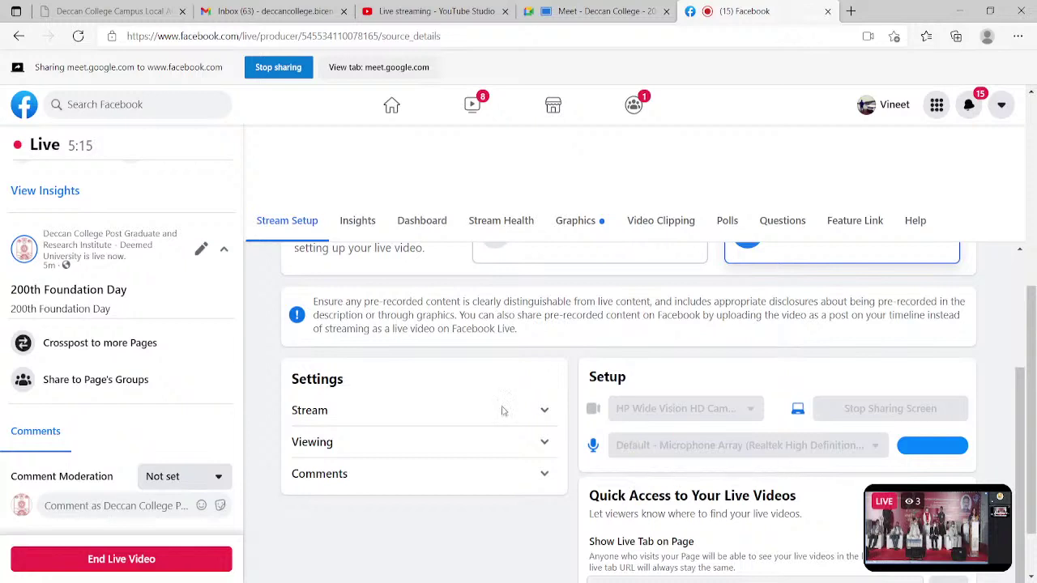
{"action": "left_click", "coordinate": [280, 68]}
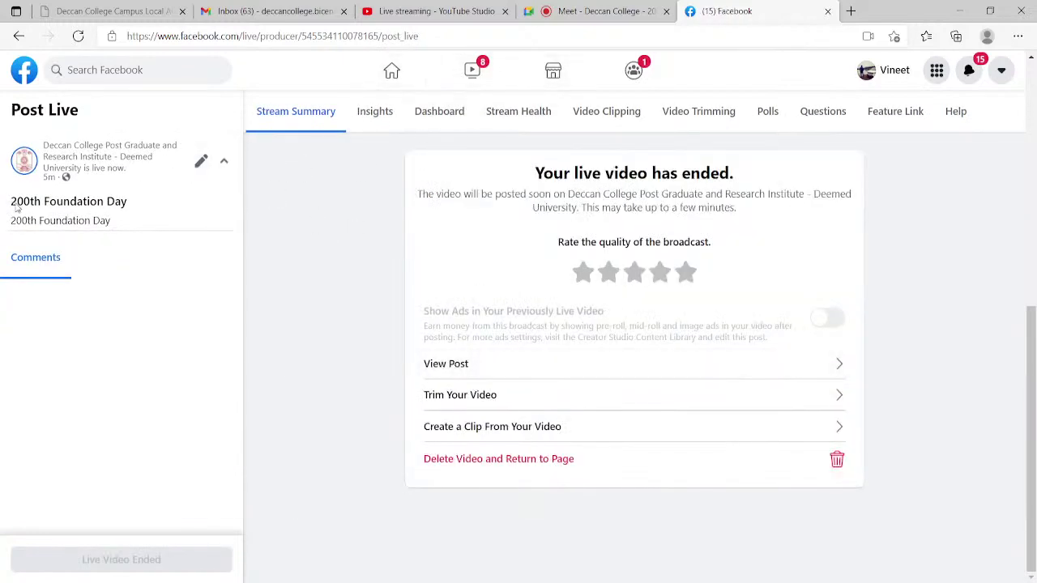
Copy the ended video's title and description, and start a new live video from the Deccan College page
{"action": "left_click_drag", "start_coordinate": [11, 201], "coordinate": [115, 212]}
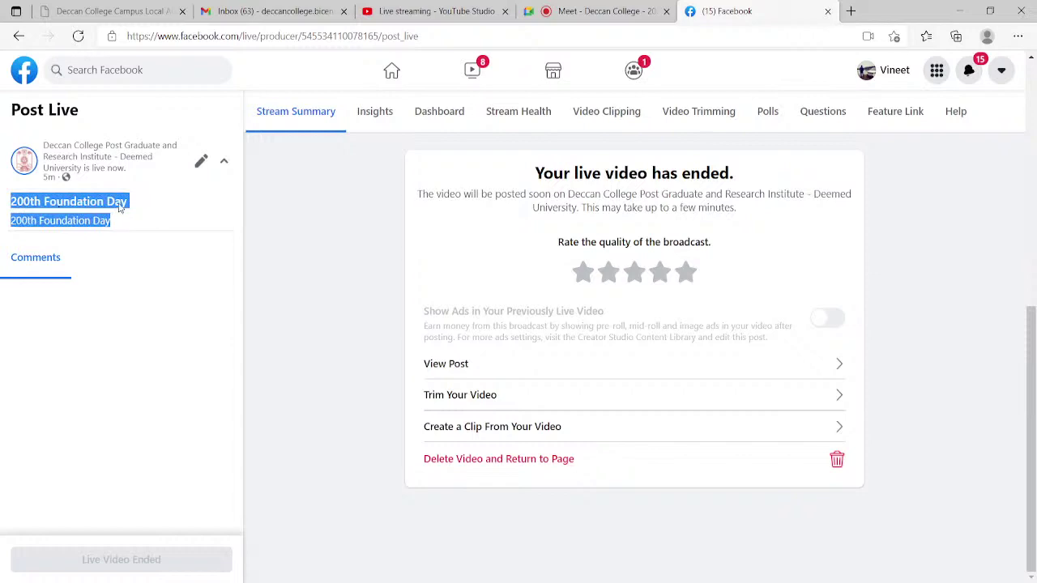
{"action": "left_click", "coordinate": [392, 70]}
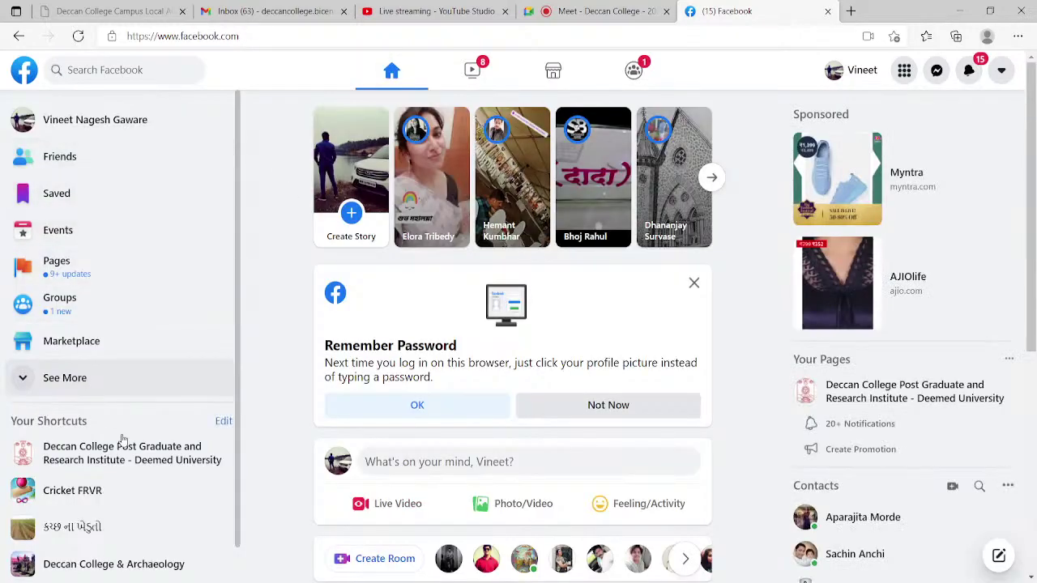
{"action": "left_click", "coordinate": [142, 452]}
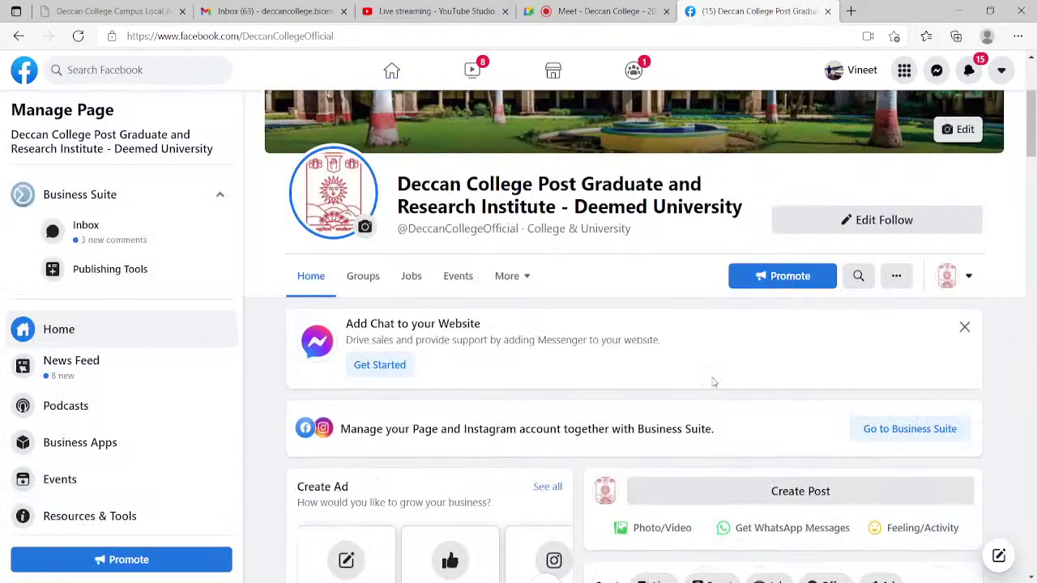
{"action": "scroll", "coordinate": [679, 486], "scroll_direction": "down", "scroll_amount": 1}
{"action": "left_click", "coordinate": [660, 507]}
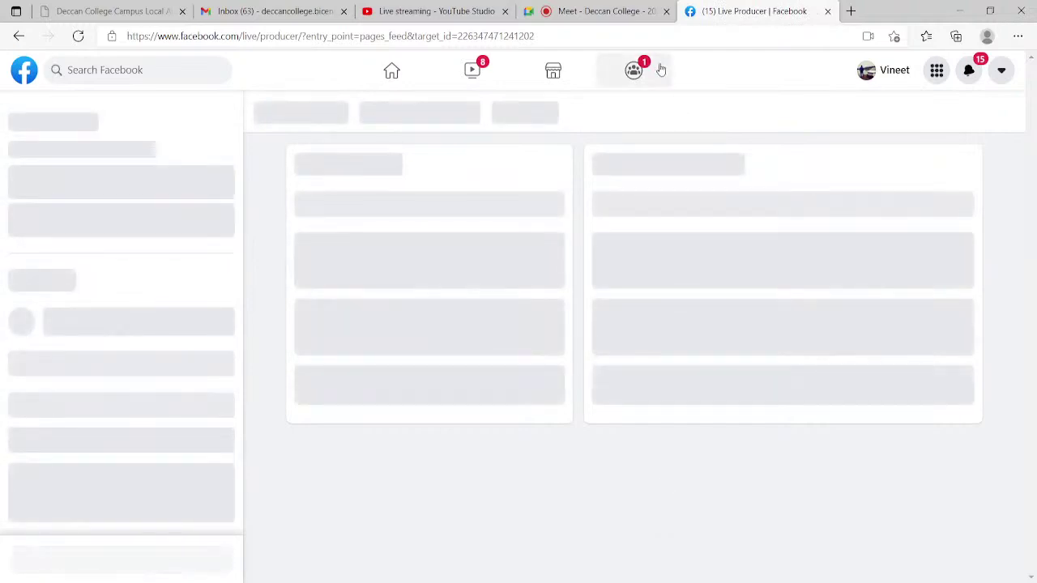
Enter "200th Foundation Day" as both the title and the description of the new live video
{"action": "left_click", "coordinate": [607, 14]}
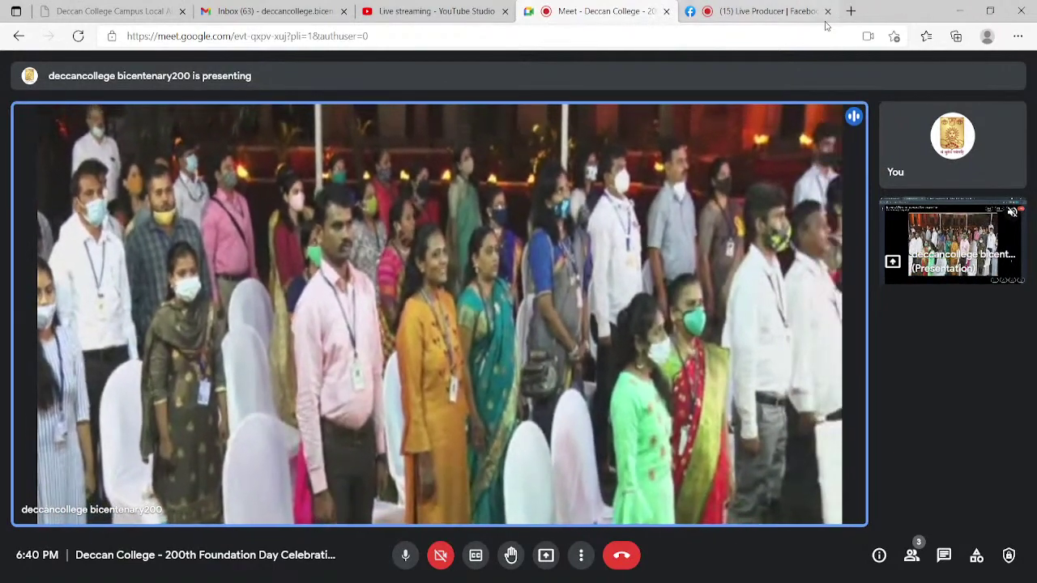
{"action": "left_click", "coordinate": [810, 13]}
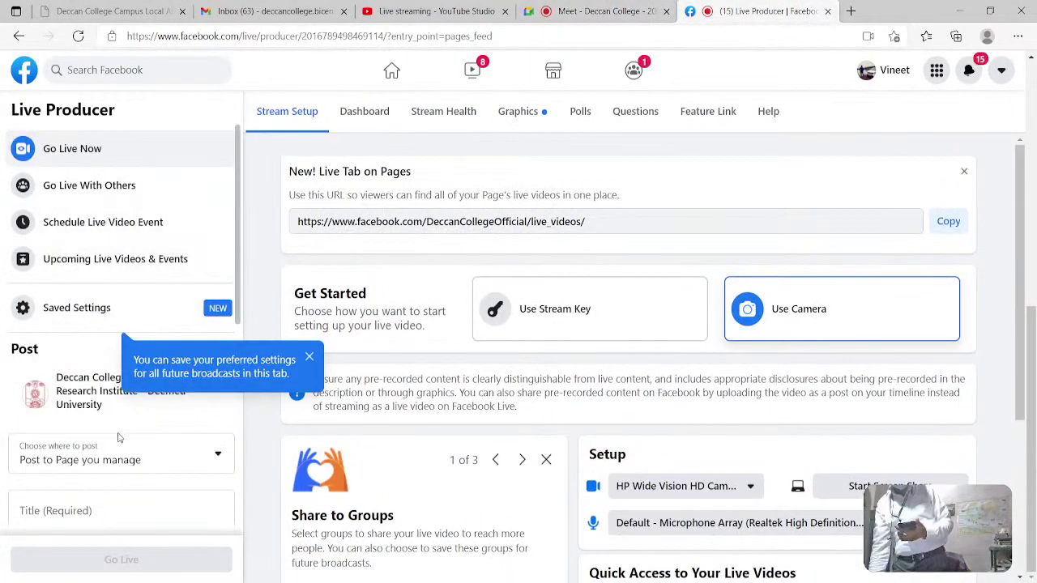
{"action": "scroll", "coordinate": [104, 459], "scroll_direction": "down", "scroll_amount": 2}
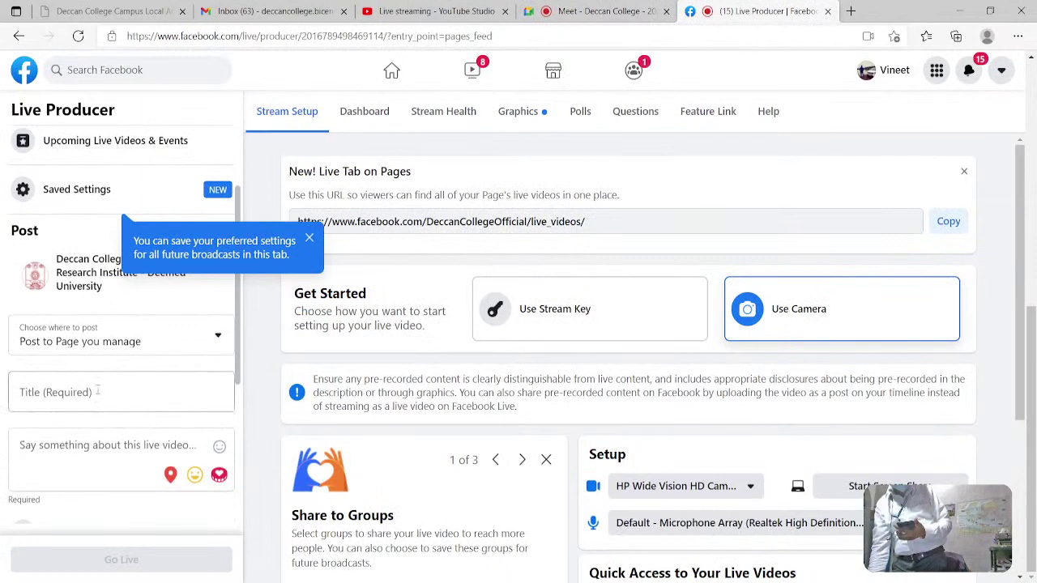
{"action": "left_click", "coordinate": [98, 399]}
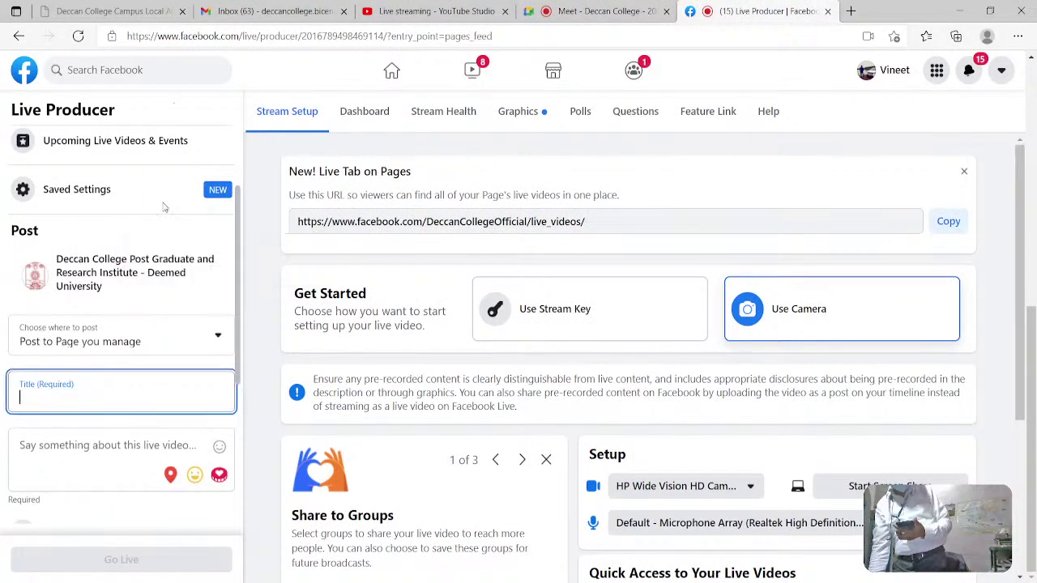
{"action": "key", "text": "ctrl+v"}
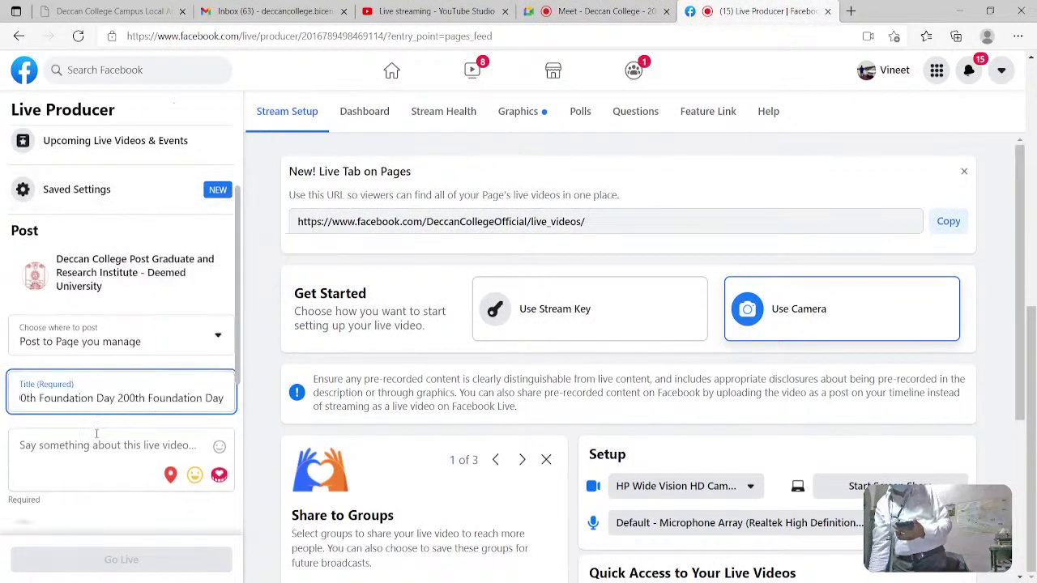
{"action": "left_click_drag", "start_coordinate": [117, 398], "coordinate": [247, 398]}
{"action": "key", "text": "ctrl+c"}
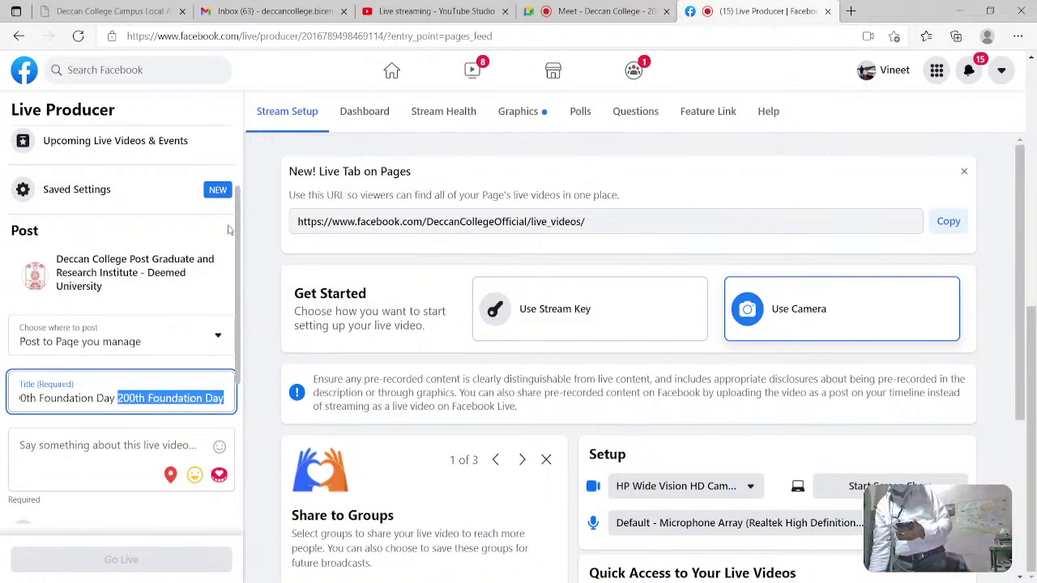
{"action": "key", "text": "BackSpace"}
{"action": "left_click", "coordinate": [84, 463]}
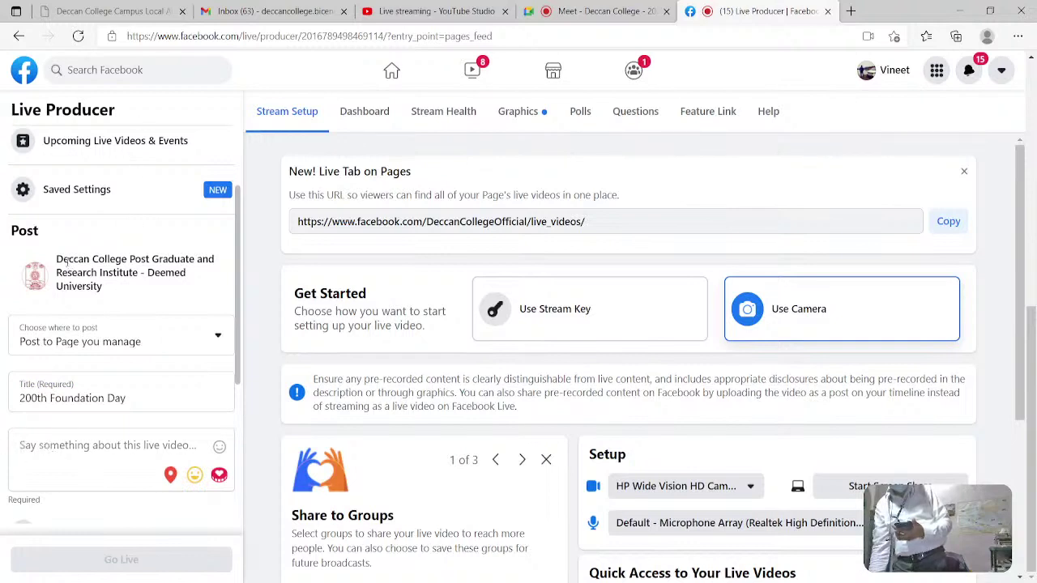
{"action": "key", "text": "ctrl+v"}
Share the "Meet - Deccan College - 200th Foundation Day Celebration" browser tab as the live video's source
{"action": "scroll", "coordinate": [171, 442], "scroll_direction": "down", "scroll_amount": 1}
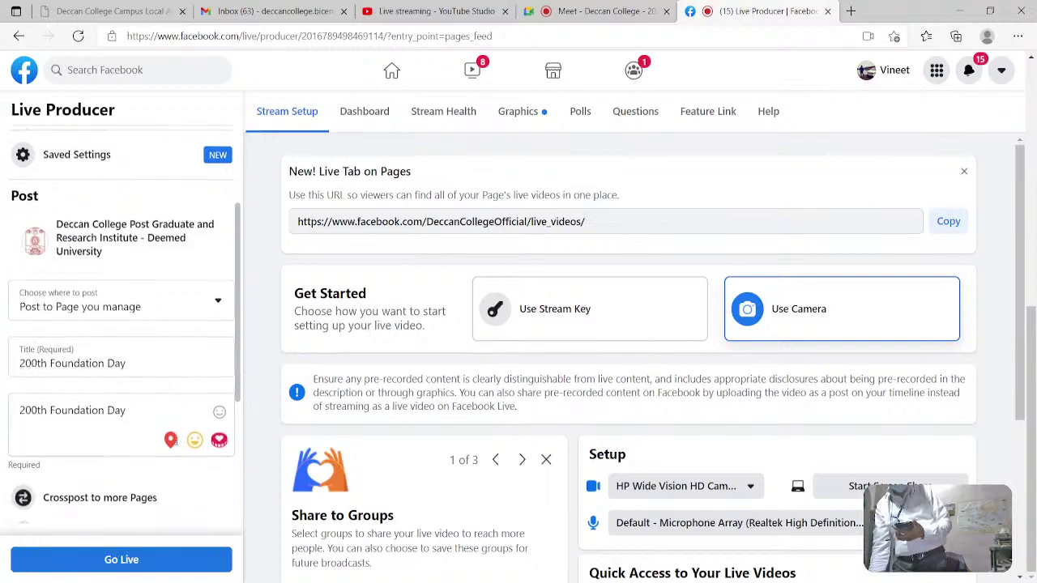
{"action": "scroll", "coordinate": [122, 365], "scroll_direction": "down", "scroll_amount": 2}
{"action": "scroll", "coordinate": [828, 462], "scroll_direction": "down", "scroll_amount": 1}
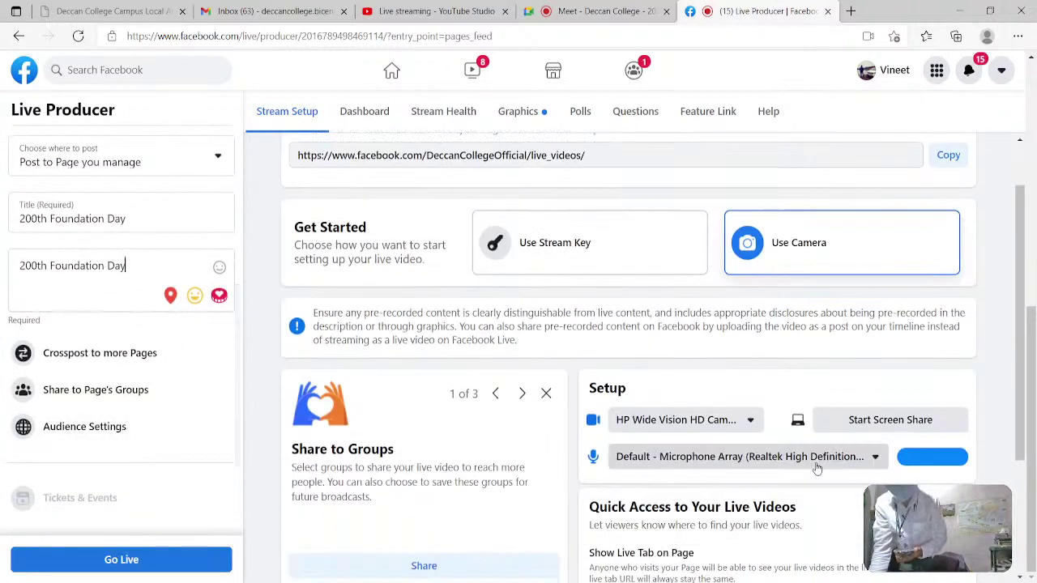
{"action": "left_click", "coordinate": [749, 420]}
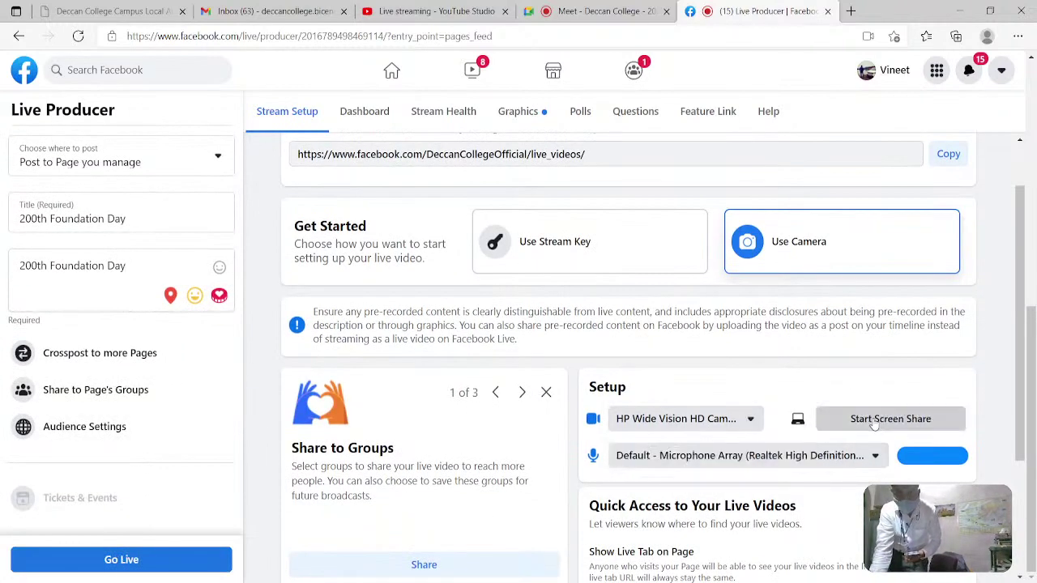
{"action": "left_click", "coordinate": [878, 420]}
{"action": "left_click", "coordinate": [592, 115]}
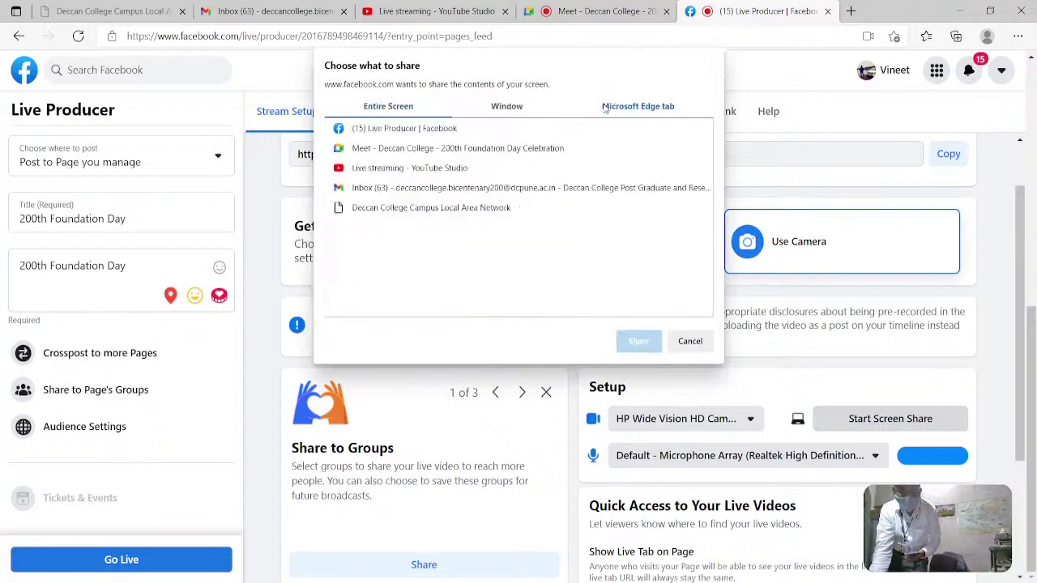
{"action": "left_click", "coordinate": [408, 150]}
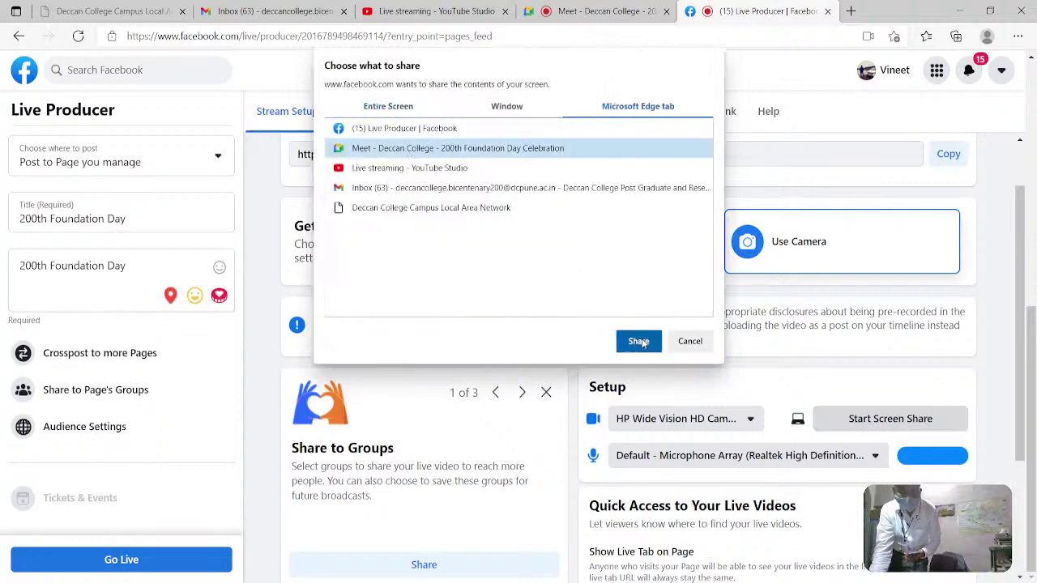
{"action": "left_click", "coordinate": [638, 341]}
Go live on the Deccan College page and switch to the Google Meet call being streamed
{"action": "left_click", "coordinate": [754, 11]}
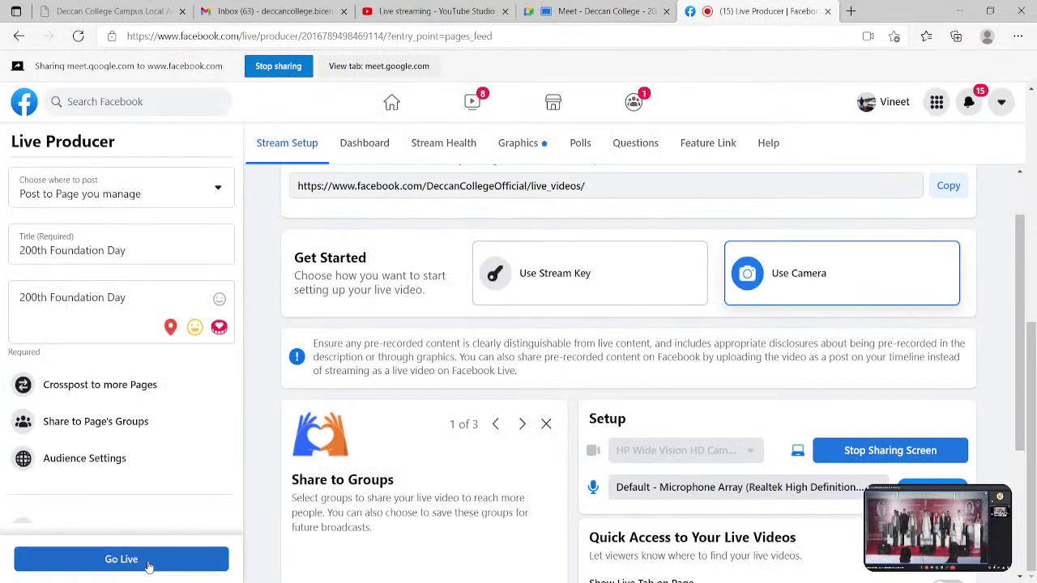
{"action": "left_click", "coordinate": [149, 565]}
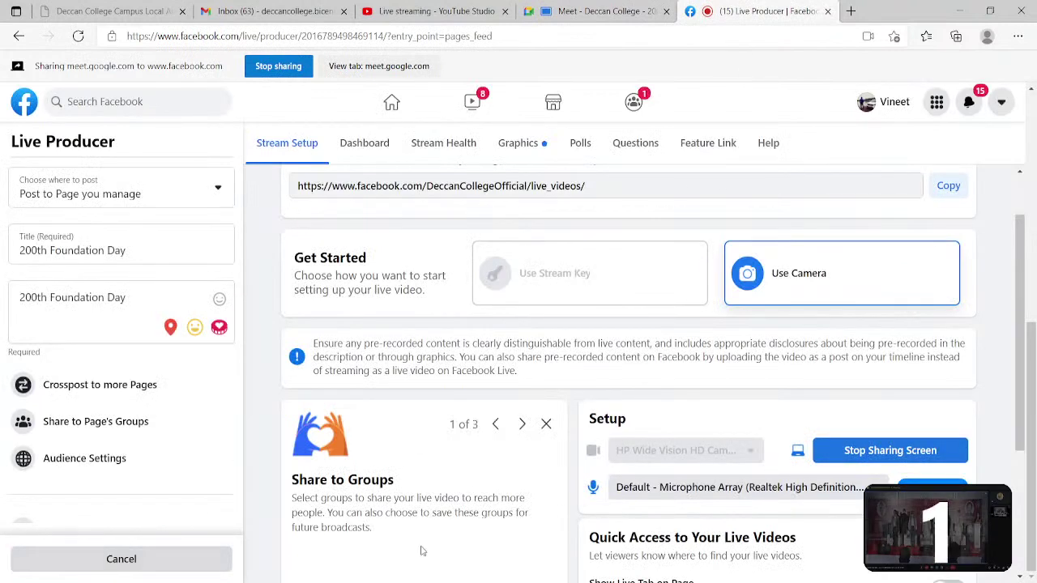
{"action": "left_click", "coordinate": [569, 8]}
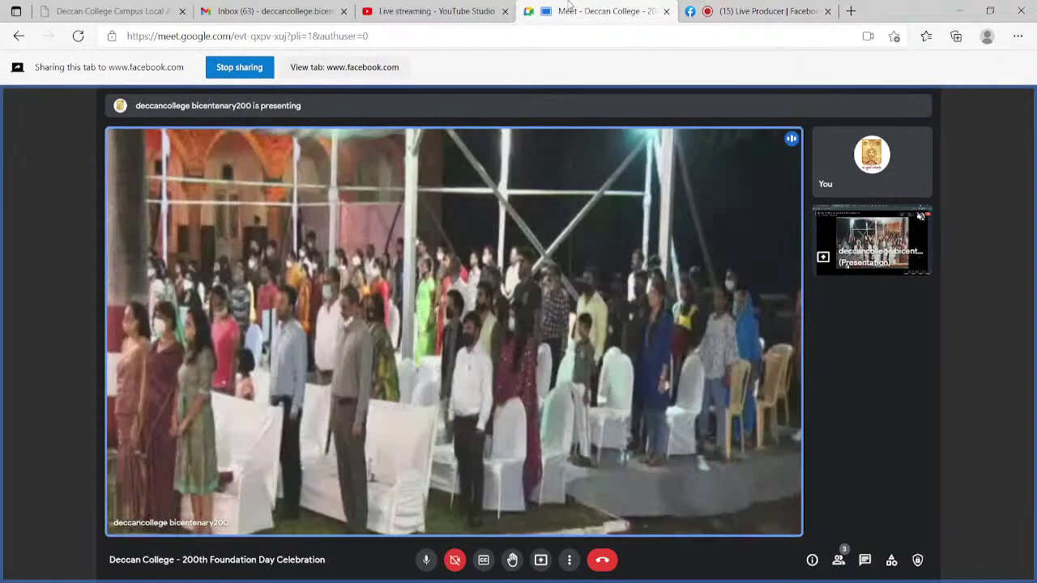